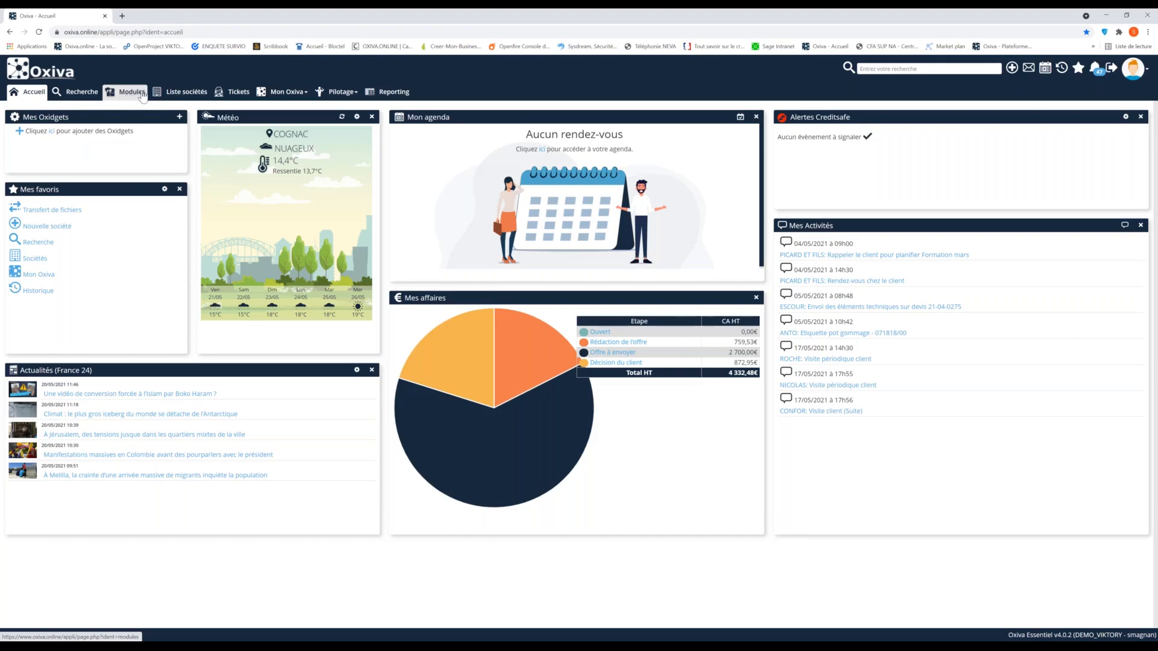
Open the file transfer service from the modules page
{"action": "left_click", "coordinate": [121, 95]}
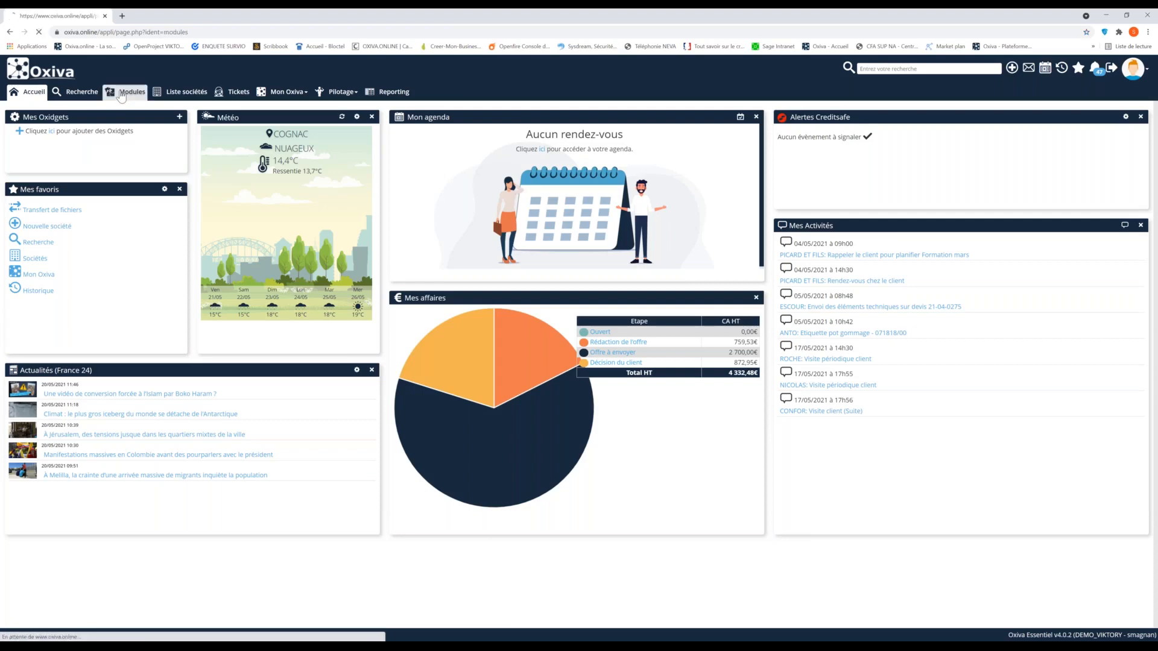
{"action": "left_click", "coordinate": [1132, 79]}
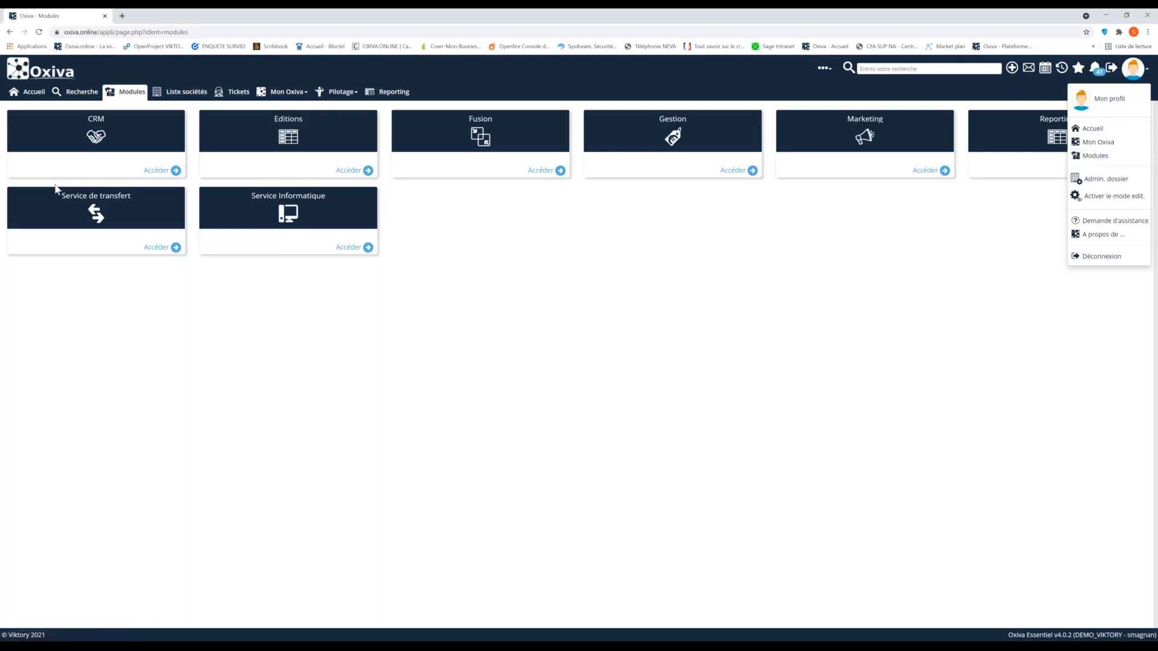
{"action": "left_click", "coordinate": [121, 298]}
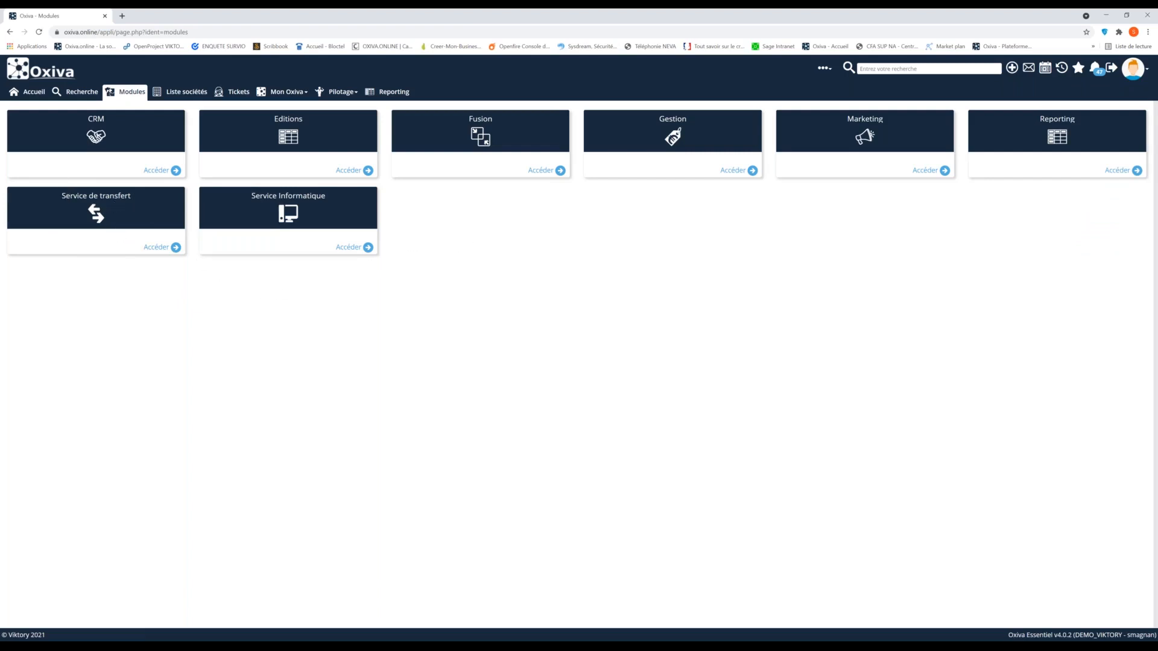
{"action": "left_click", "coordinate": [154, 249]}
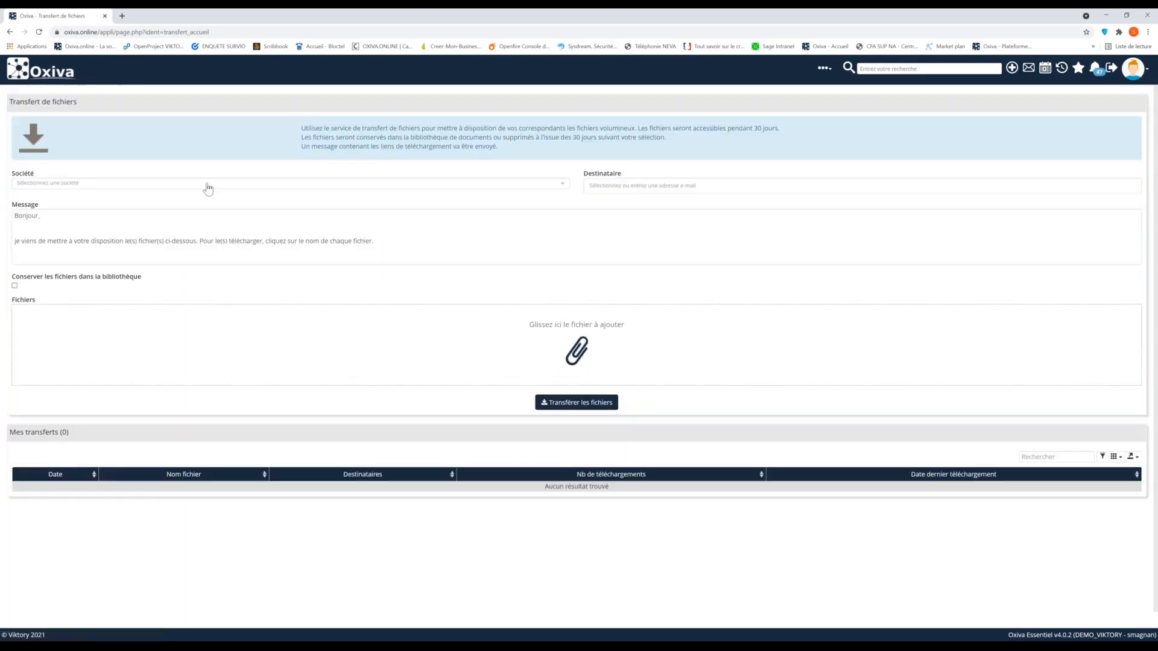
Select VIKTORY as the transfer's company and pick the company's contact as recipient
{"action": "left_click", "coordinate": [207, 188]}
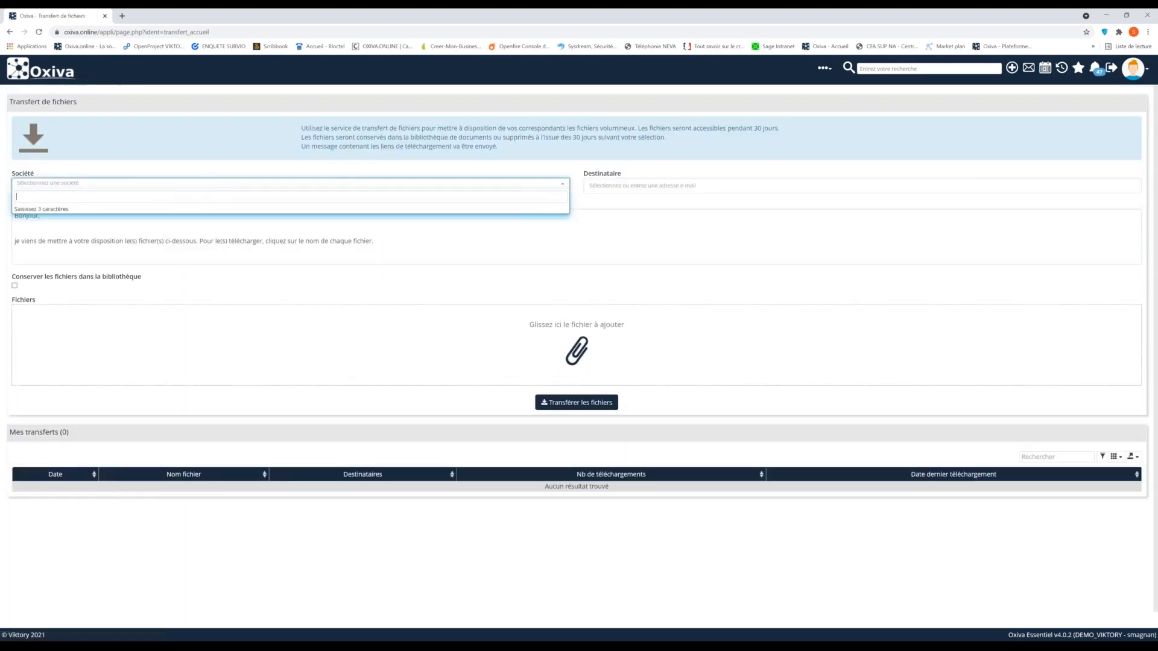
{"action": "type", "text": "vikto"}
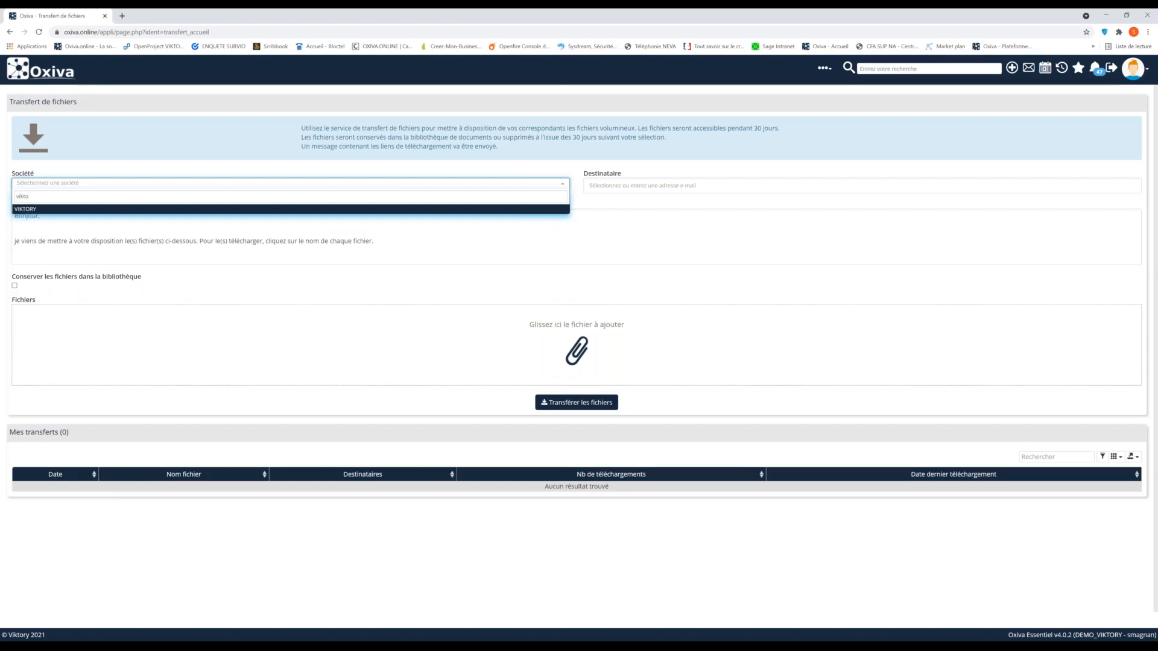
{"action": "key", "text": "Return"}
{"action": "left_click", "coordinate": [626, 186]}
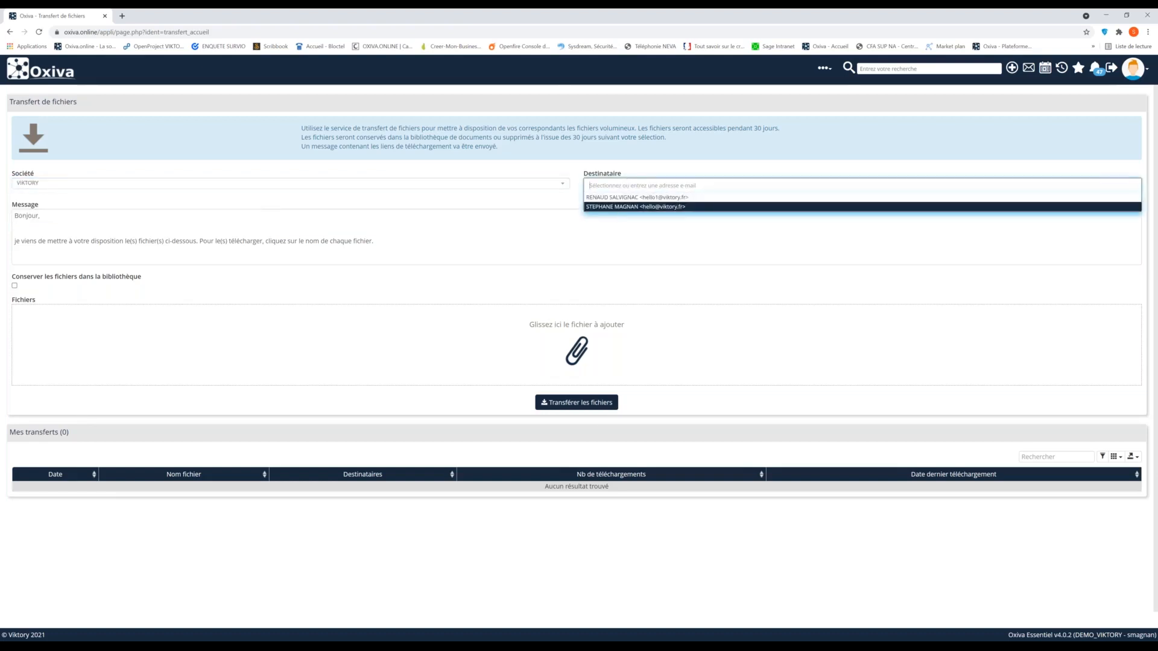
{"action": "key", "text": "Return"}
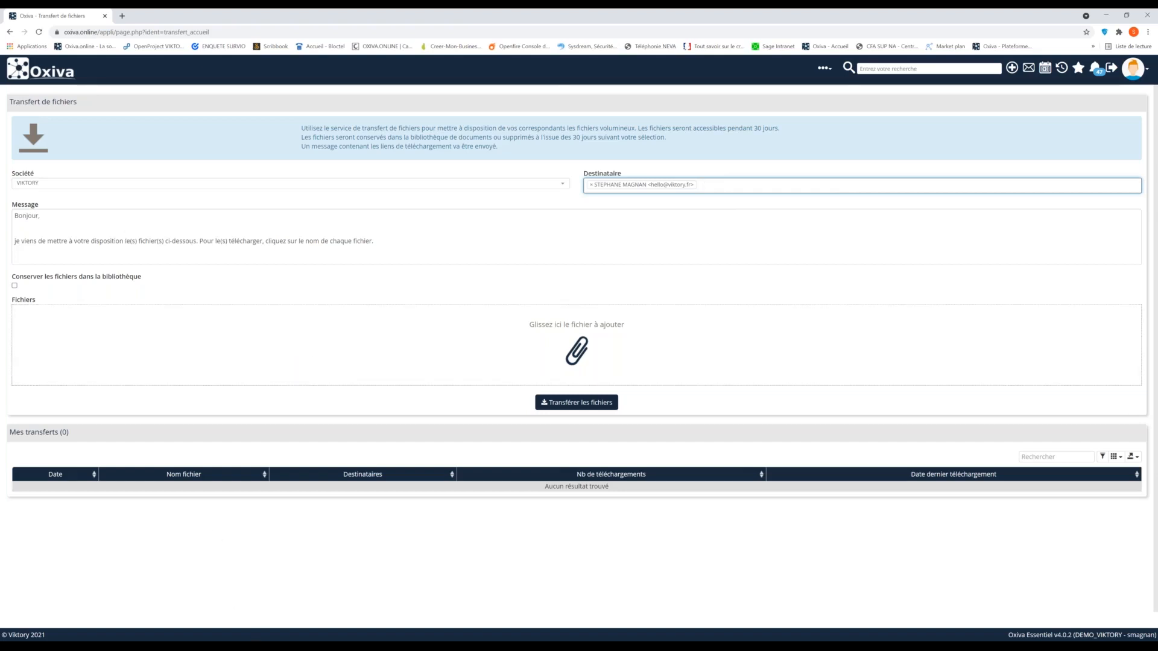
Add the Présentation_Oxiva.zip file to the transfer by dropping it into the files area
{"action": "left_click", "coordinate": [272, 646]}
{"action": "left_click_drag", "start_coordinate": [500, 134], "coordinate": [91, 146]}
{"action": "left_click_drag", "start_coordinate": [127, 248], "coordinate": [521, 362]}
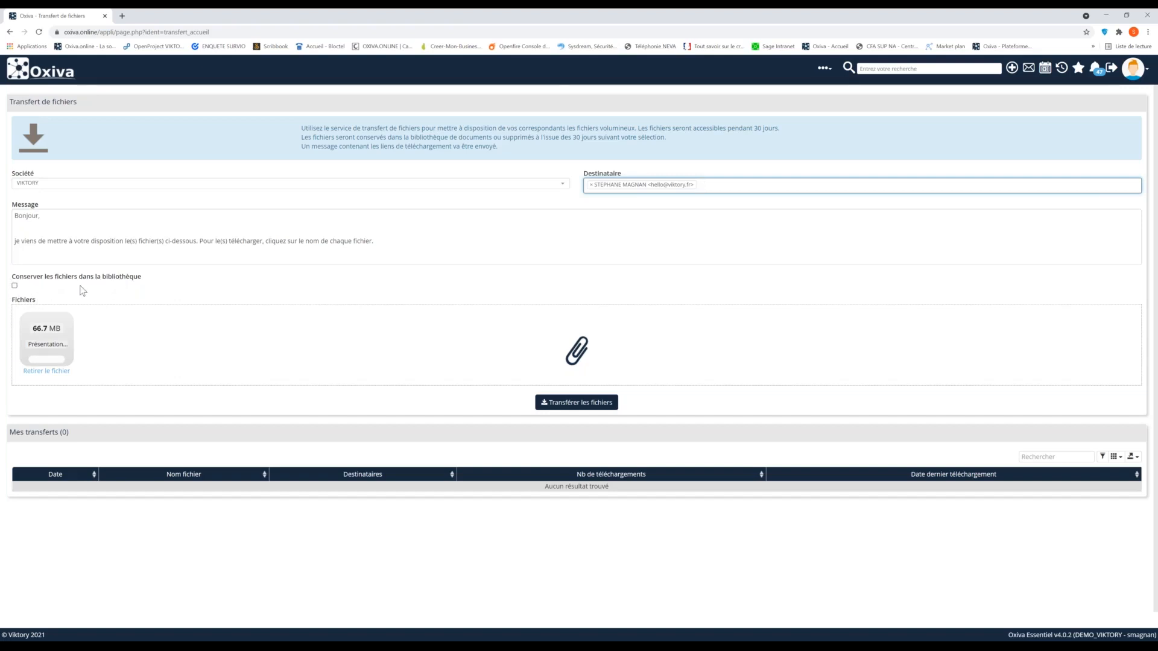
Enable keeping the files in the library, send the transfer and acknowledge the completion notice
{"action": "left_click", "coordinate": [14, 287]}
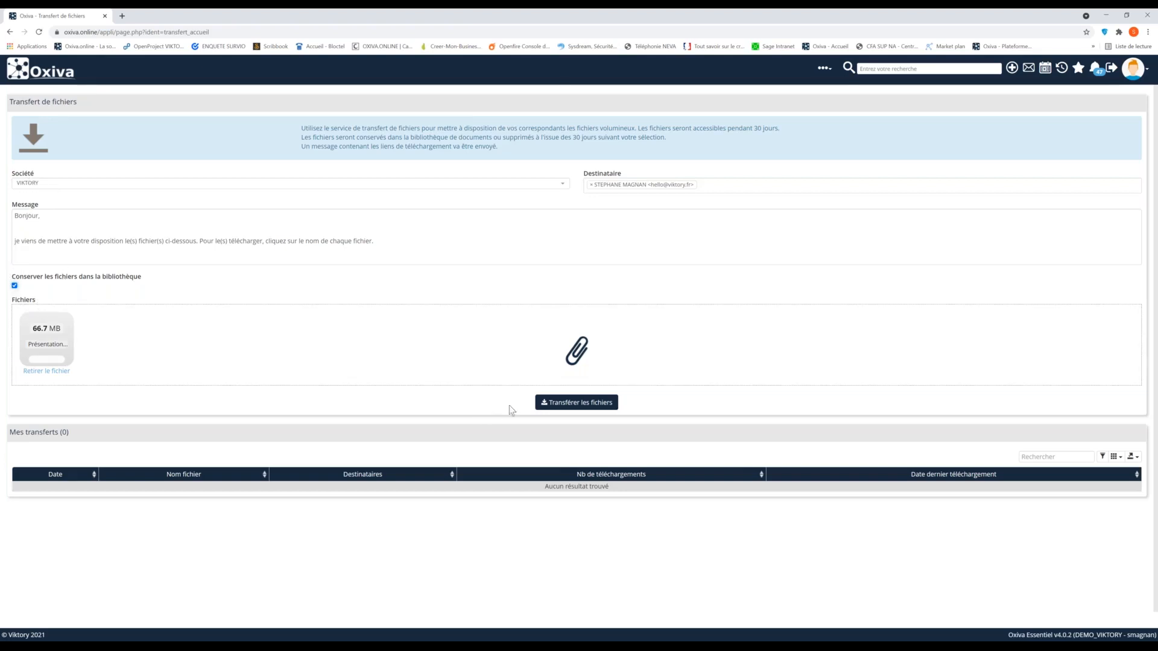
{"action": "left_click", "coordinate": [577, 403]}
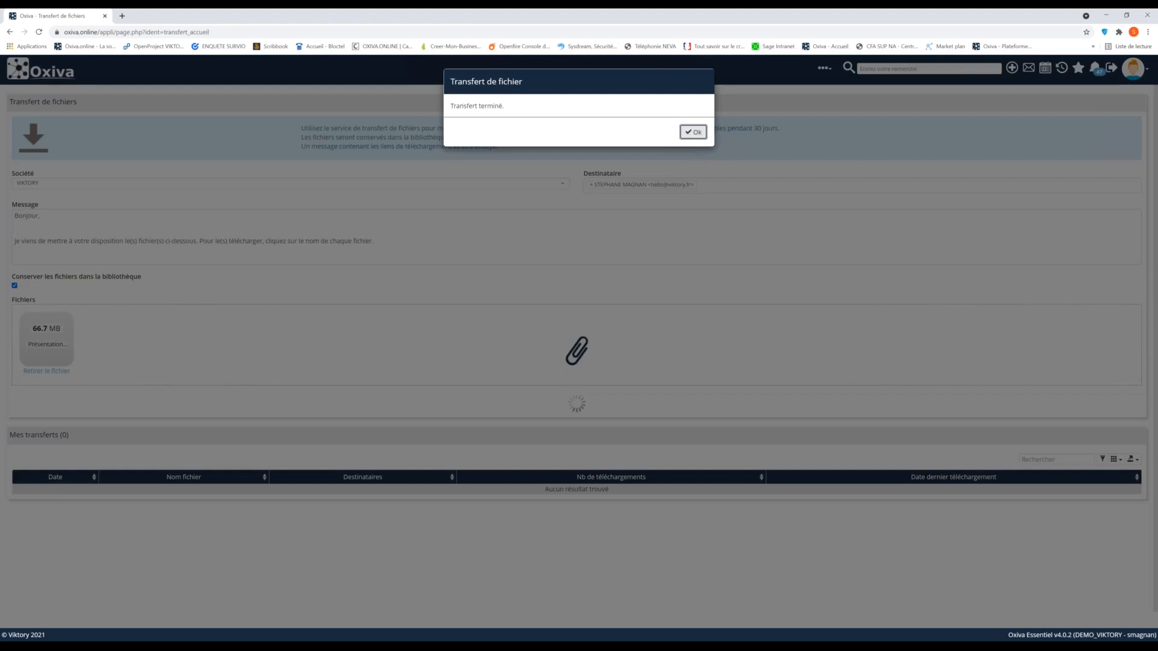
{"action": "left_click", "coordinate": [693, 131]}
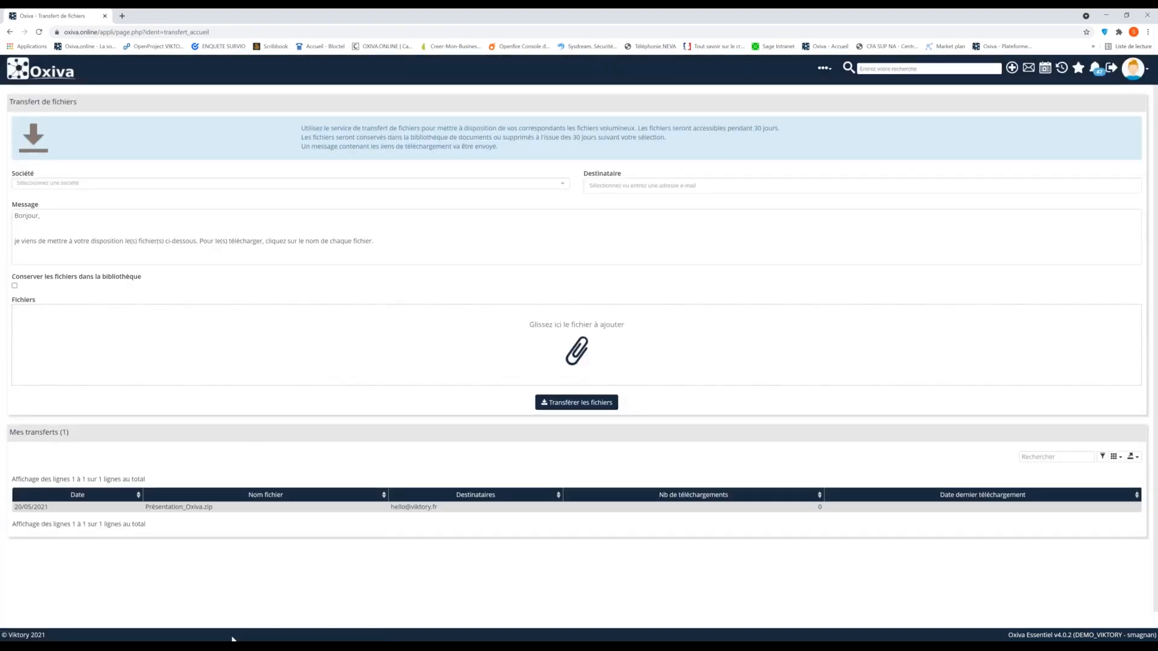
Download Présentation_Oxiva.zip from its download page as the recipient, then close the folder and the download tab
{"action": "left_click", "coordinate": [235, 648]}
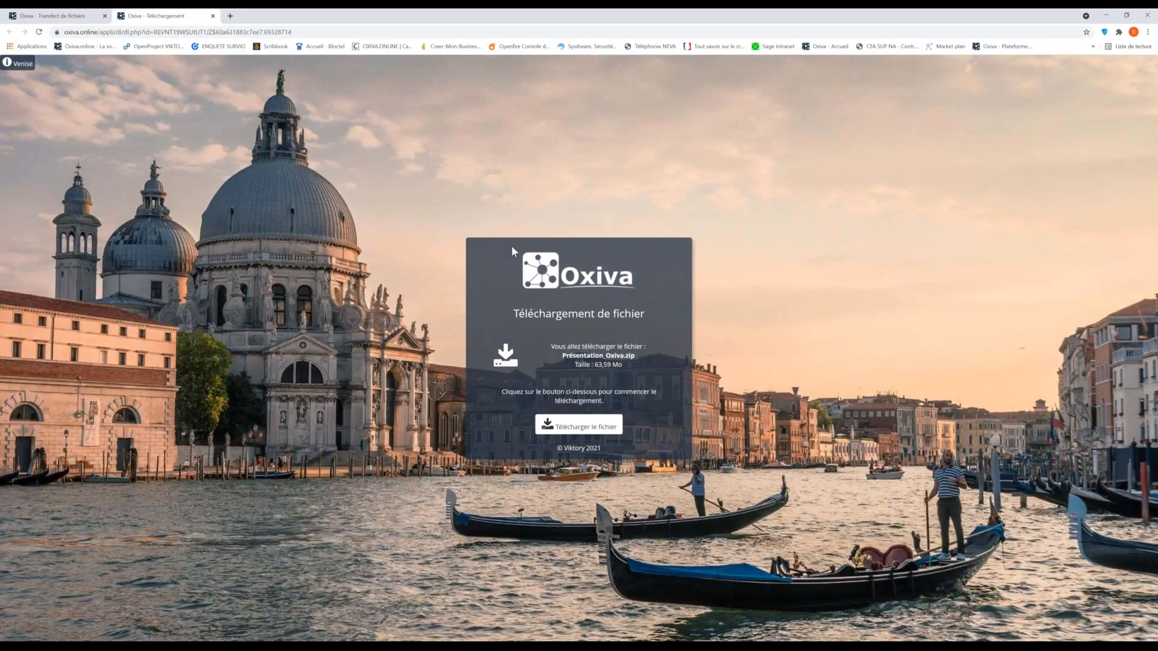
{"action": "left_click", "coordinate": [567, 428]}
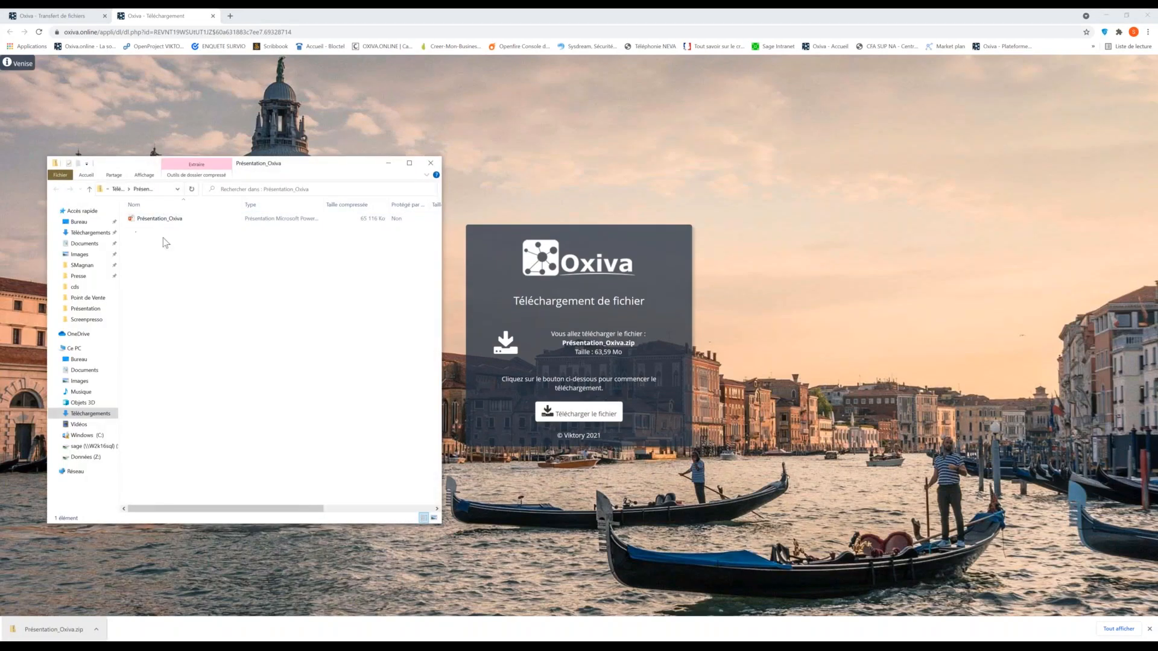
{"action": "left_click", "coordinate": [431, 163]}
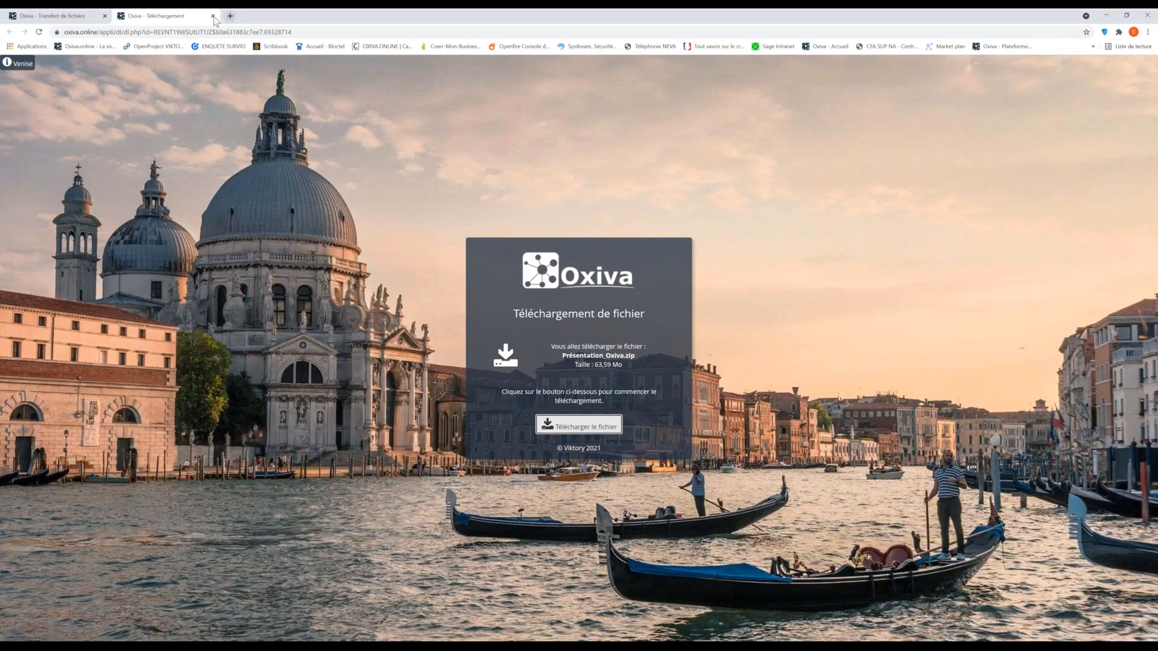
{"action": "left_click", "coordinate": [213, 16]}
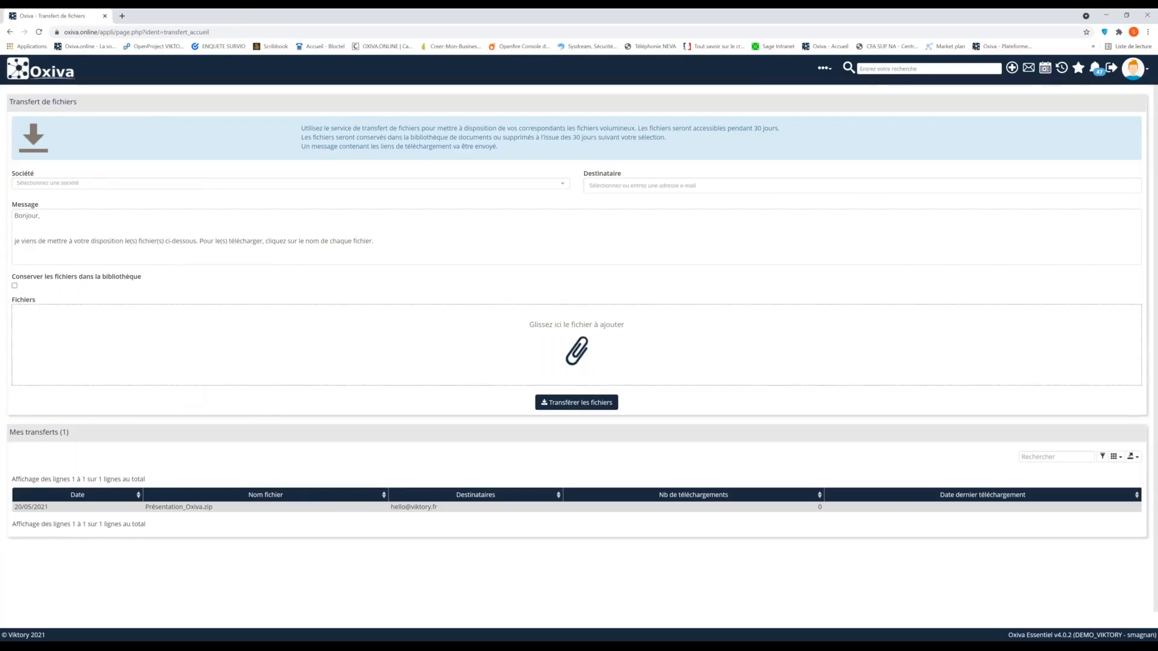
Search for the company VIKTORY from the home page and open its record
{"action": "left_click", "coordinate": [79, 90]}
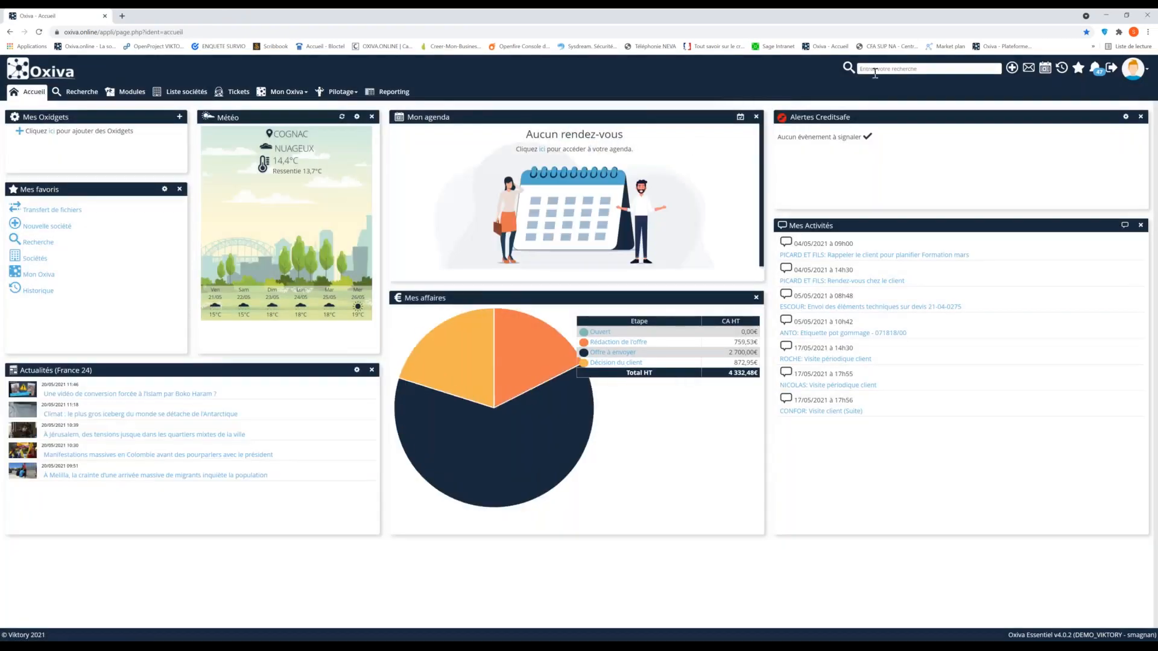
{"action": "left_click", "coordinate": [877, 70]}
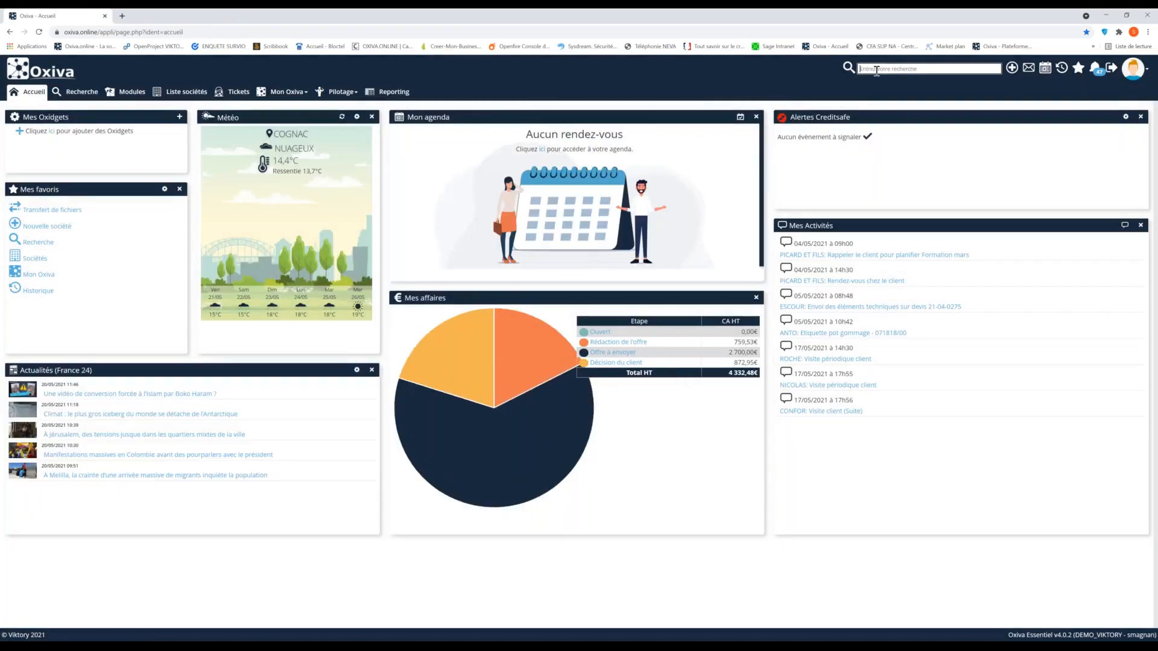
{"action": "type", "text": "viktory"}
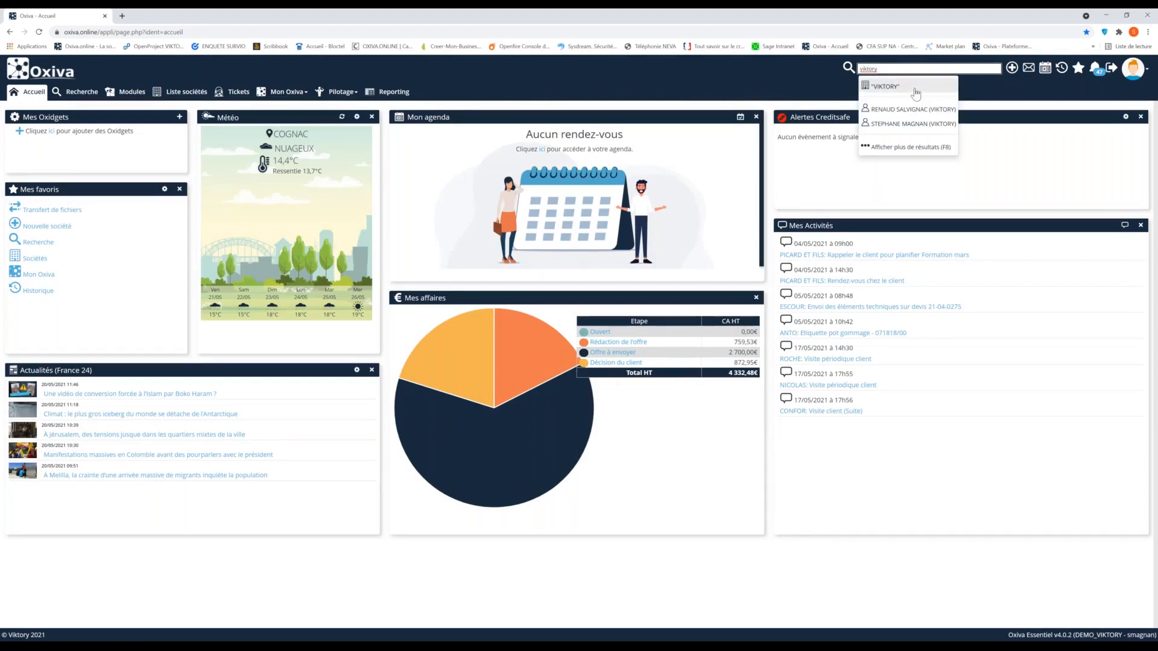
{"action": "left_click", "coordinate": [899, 87]}
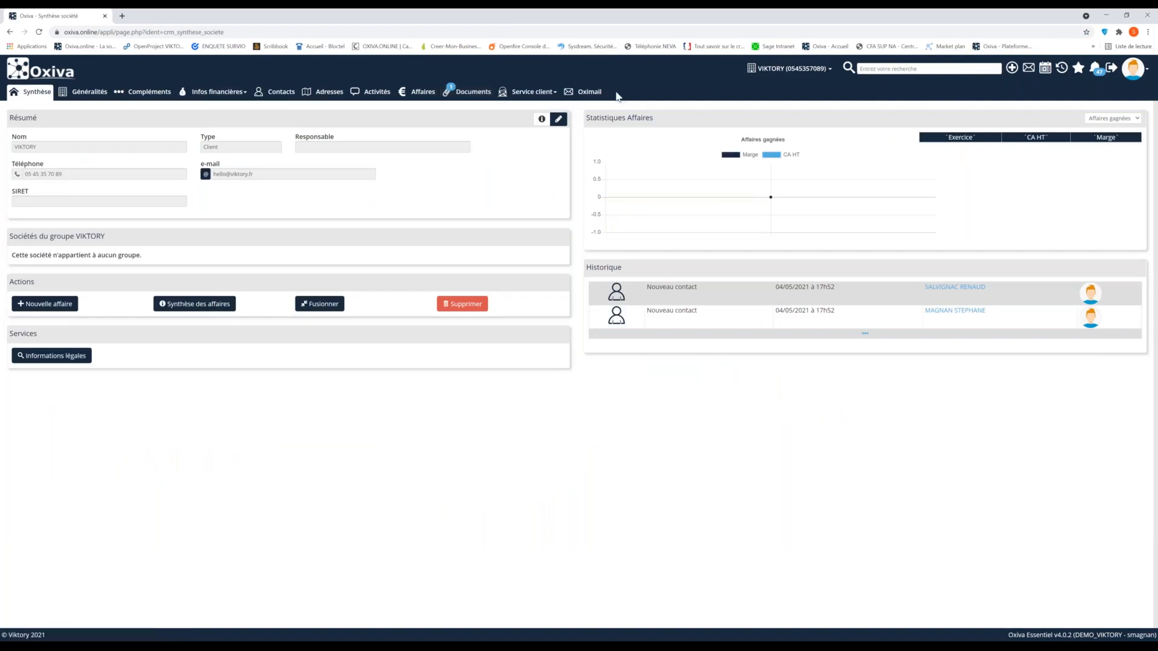
Open the company's documents list and inspect the transferred file's entry and its document details
{"action": "left_click", "coordinate": [470, 92]}
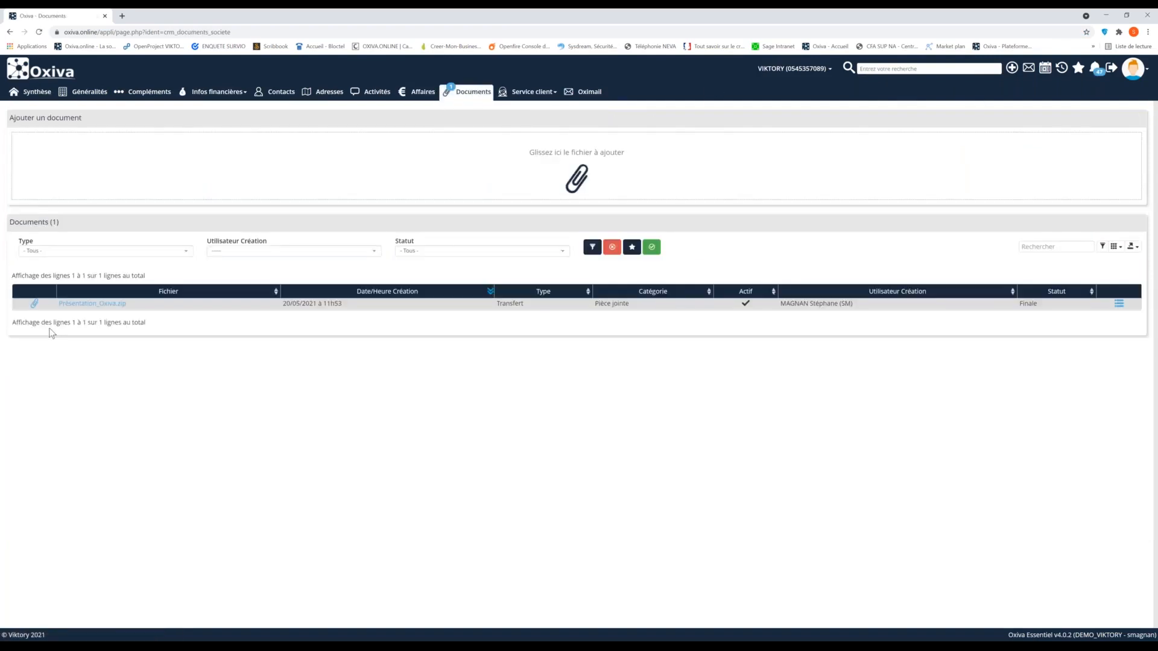
{"action": "double_click", "coordinate": [121, 304]}
{"action": "left_click_drag", "start_coordinate": [111, 306], "coordinate": [54, 305]}
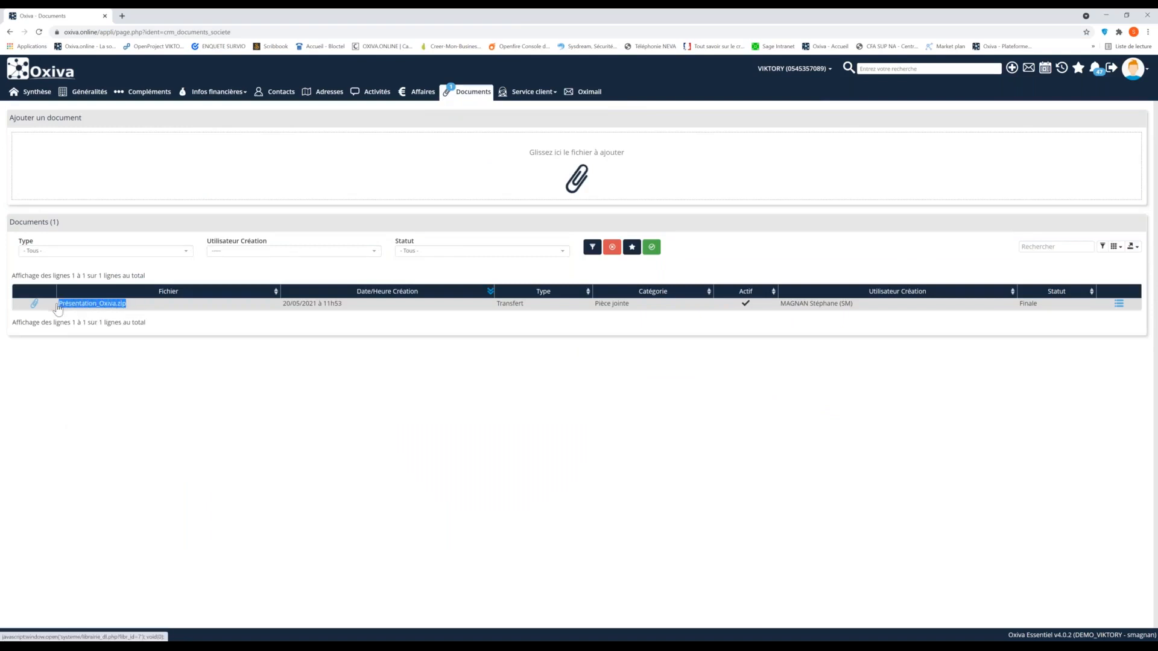
{"action": "left_click", "coordinate": [151, 368]}
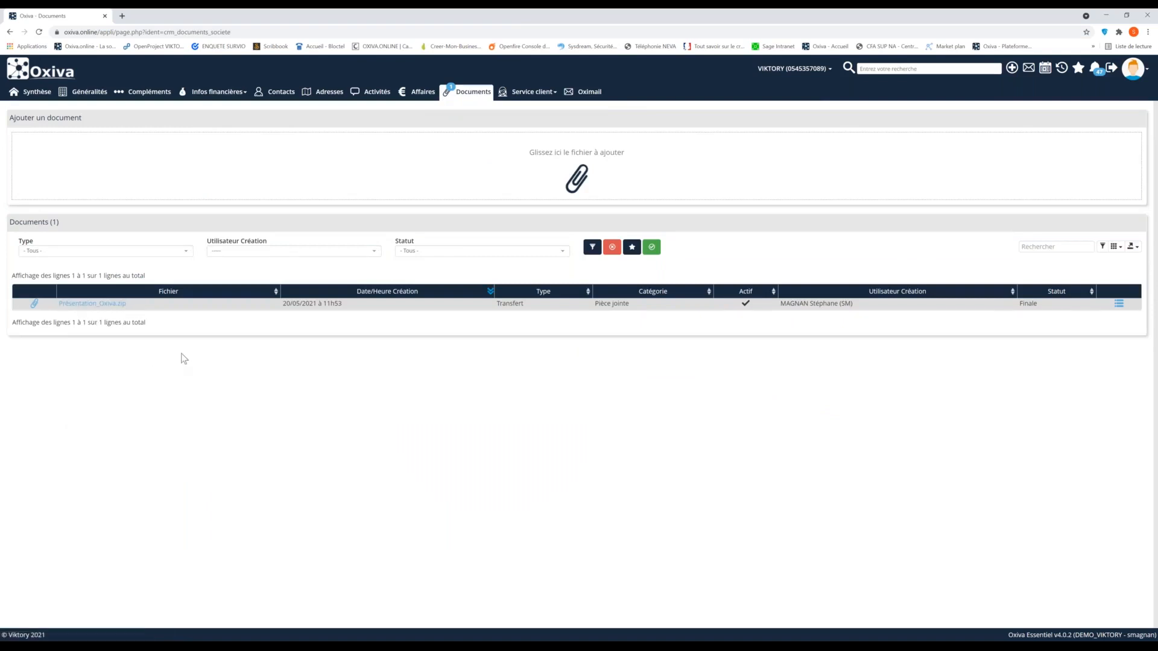
{"action": "mouse_move", "coordinate": [522, 304]}
{"action": "left_mouse_down"}
{"action": "mouse_move", "coordinate": [499, 305]}
{"action": "mouse_move", "coordinate": [509, 302]}
{"action": "left_mouse_up"}
{"action": "left_click", "coordinate": [540, 311]}
{"action": "left_click", "coordinate": [511, 328]}
{"action": "left_click", "coordinate": [1119, 304]}
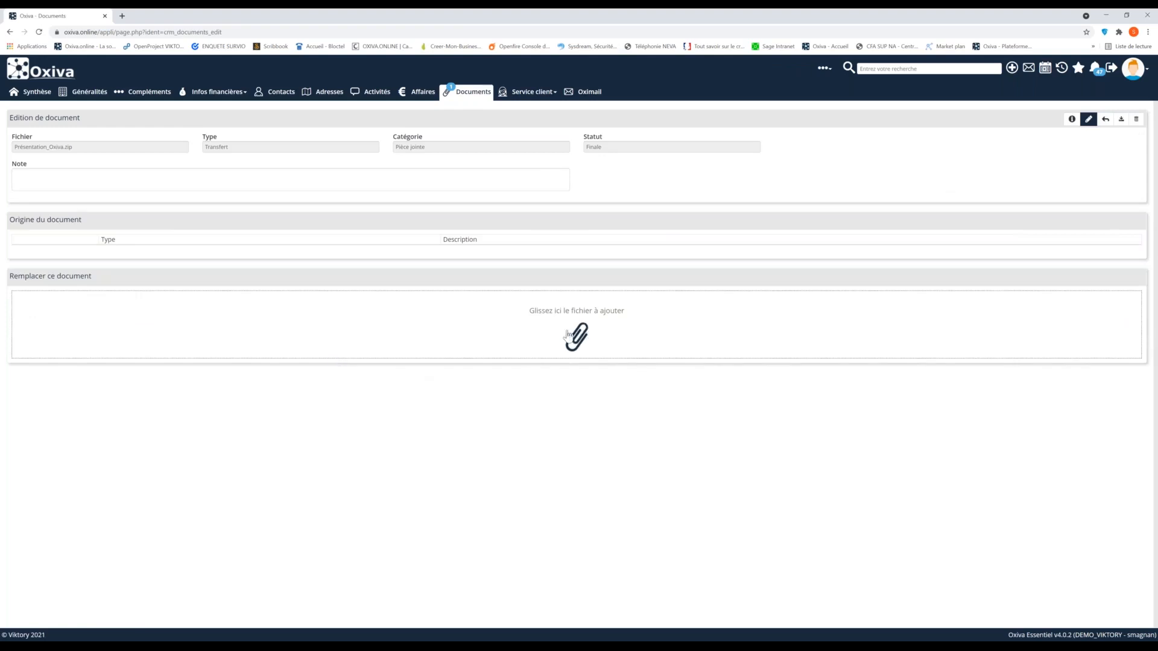
{"action": "left_click", "coordinate": [1105, 120]}
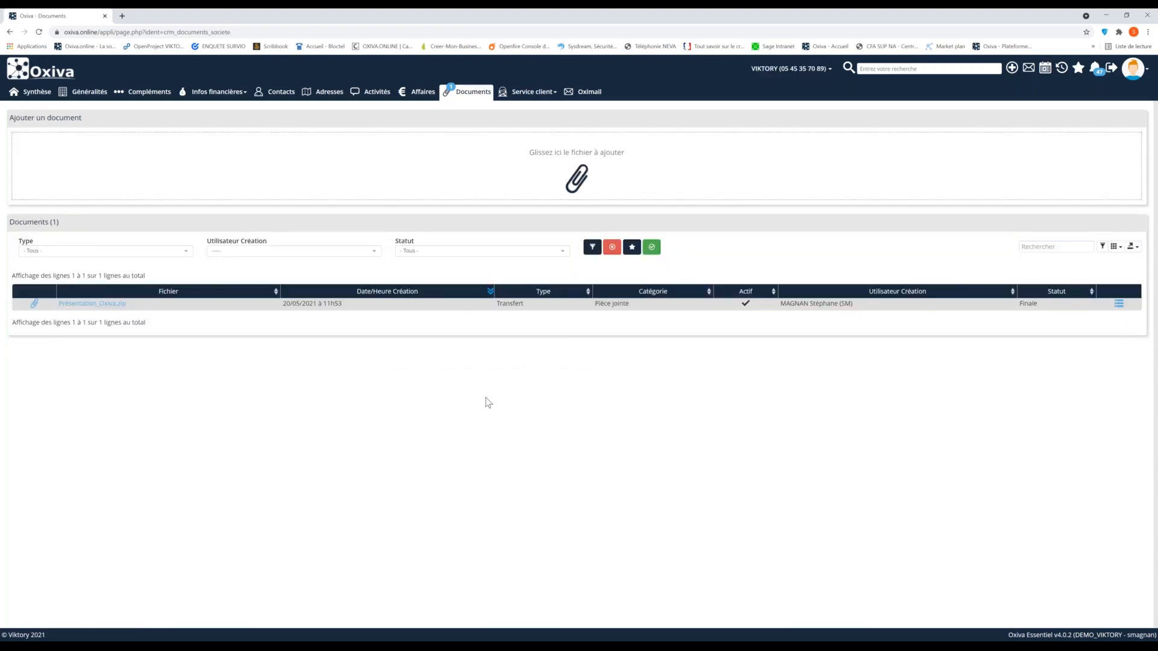
Download Présentation_Oxiva.zip from the company's documents and close the opened folder
{"action": "left_click", "coordinate": [98, 304]}
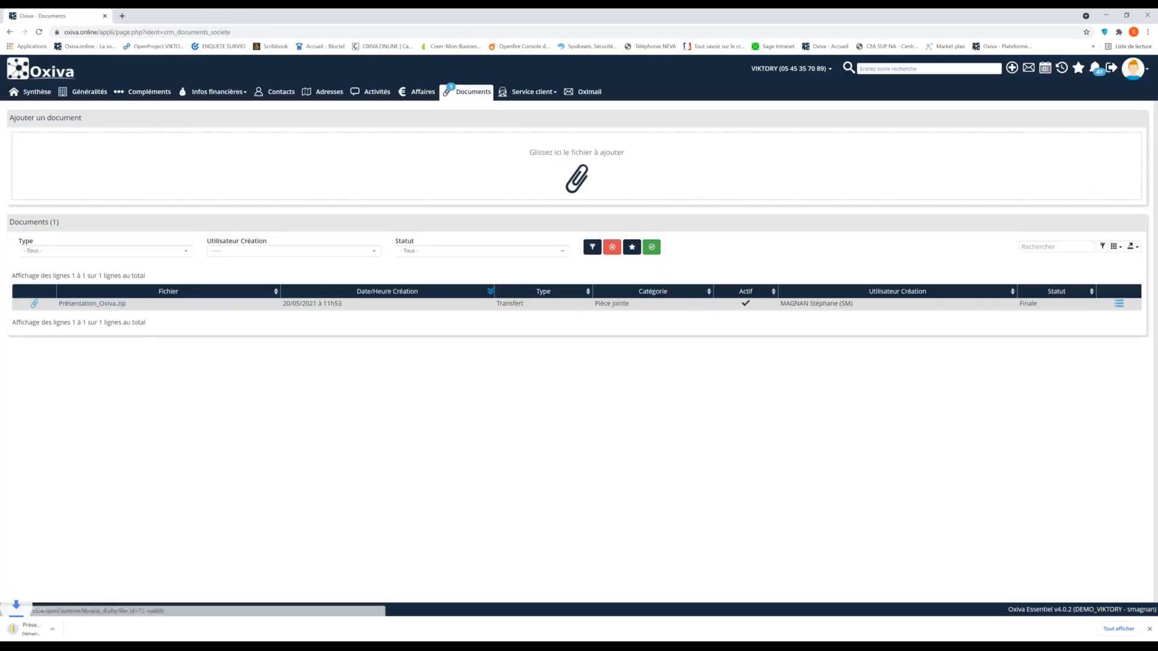
{"action": "left_click", "coordinate": [58, 636]}
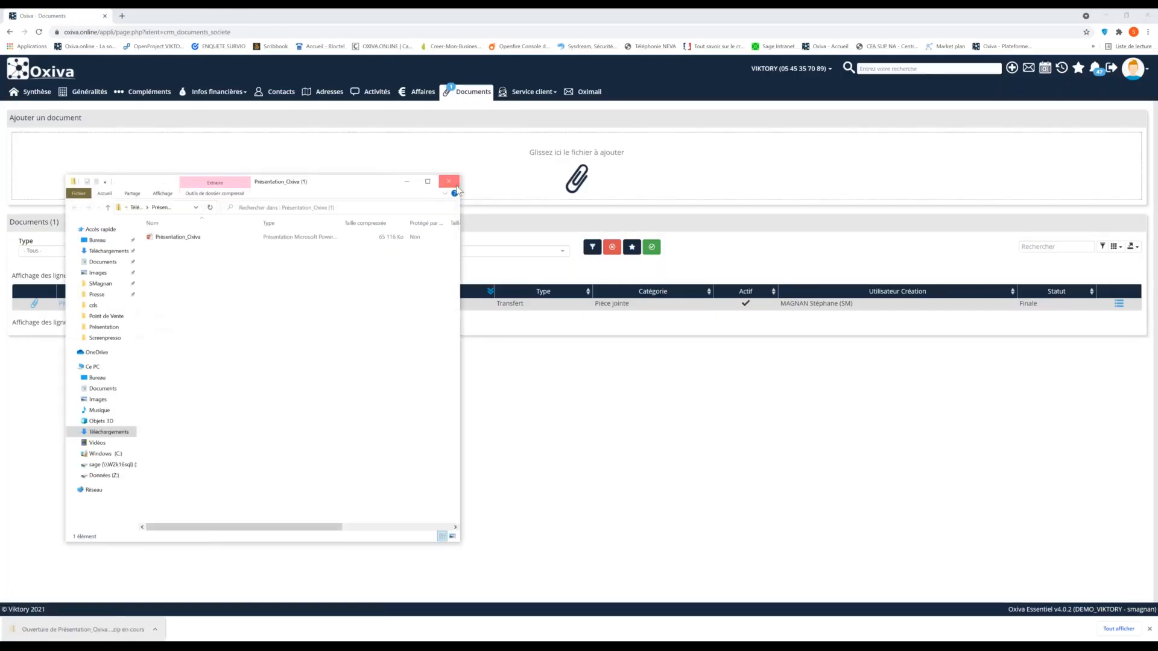
{"action": "left_click", "coordinate": [448, 181]}
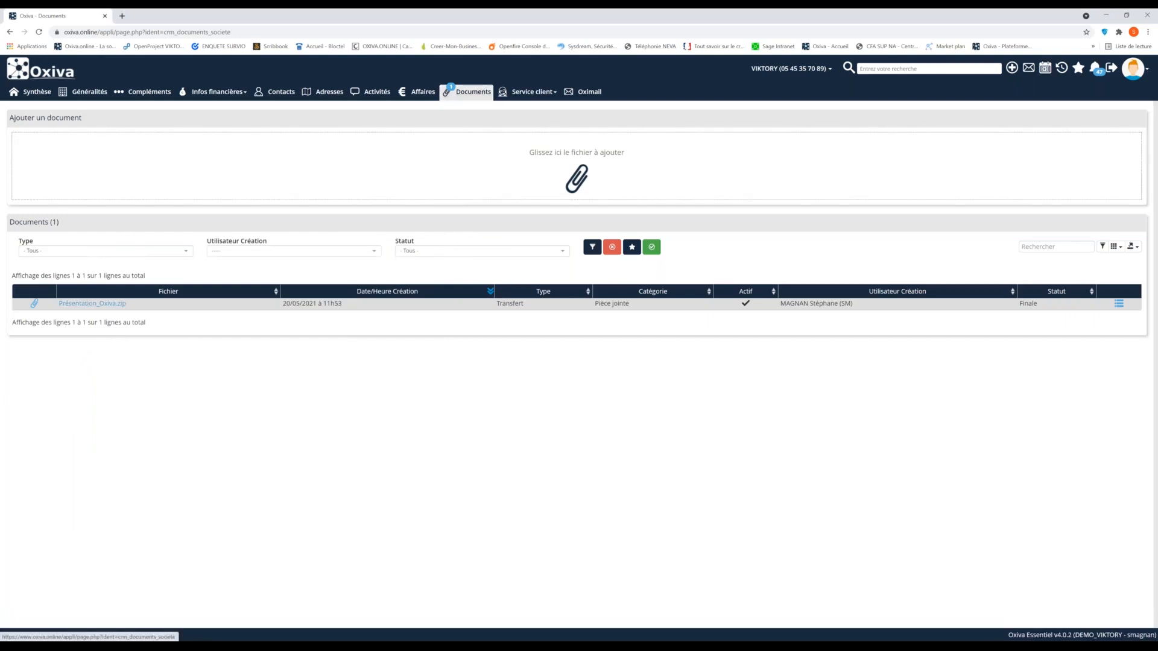